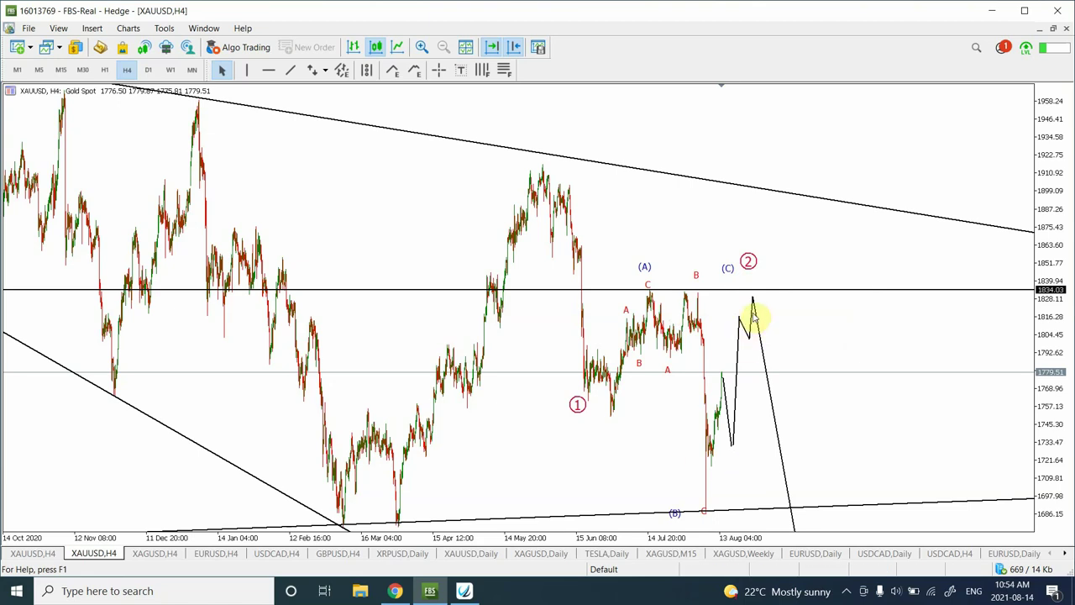
Examine the projected wave path on the gold chart in the H1 timeframe, tracing its turning points with the crosshair
click(104, 70)
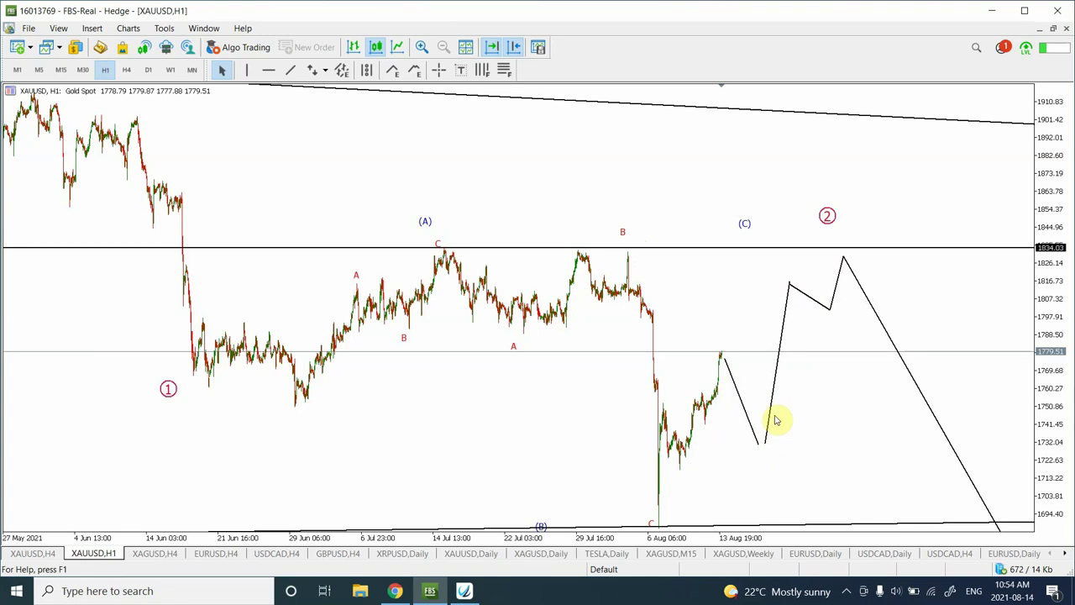
drag(760, 426, 763, 442)
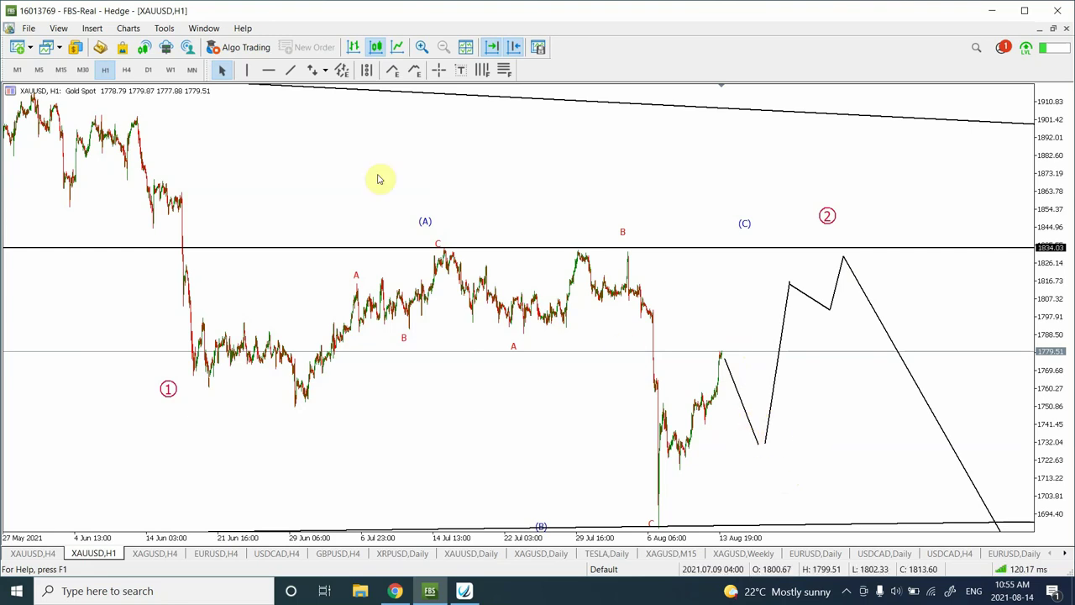
click(439, 71)
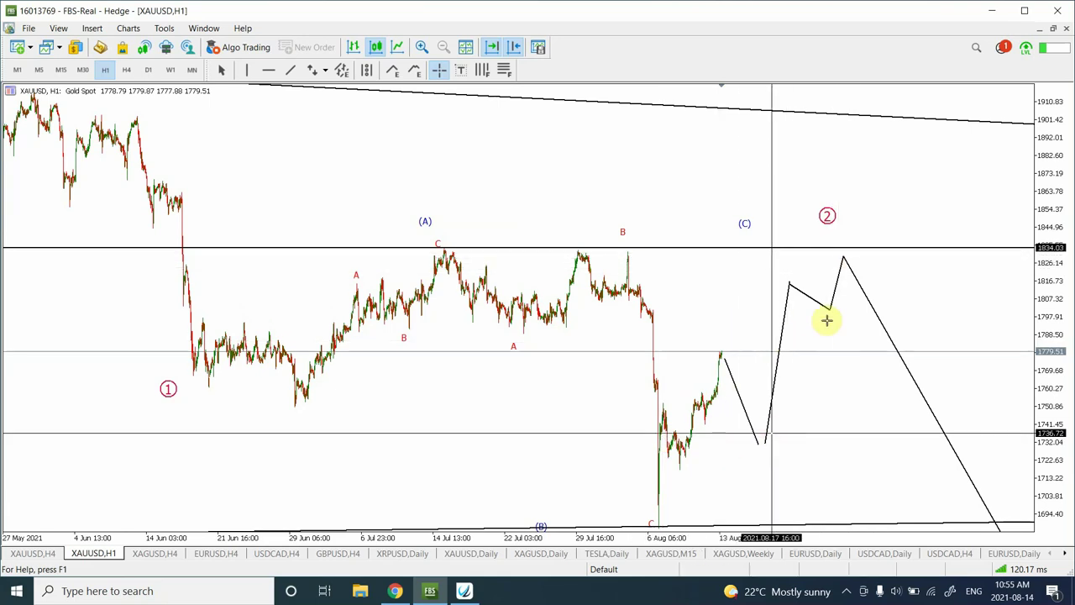
drag(826, 317, 847, 245)
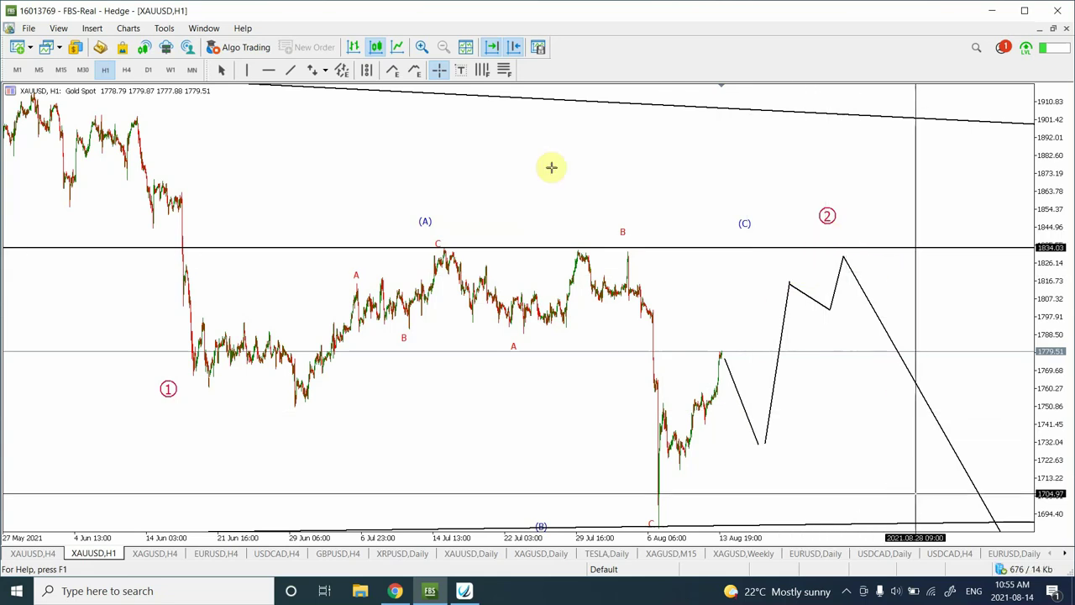
View the gold chart in the H4 timeframe without the crosshair, and its overall wave count in the daily timeframe
click(126, 71)
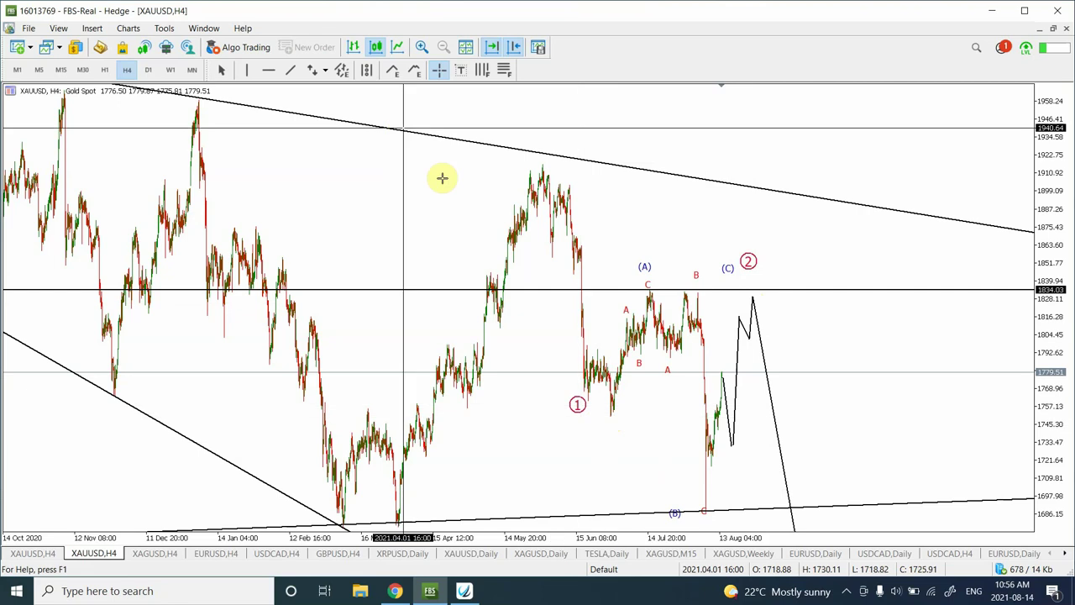
click(460, 205)
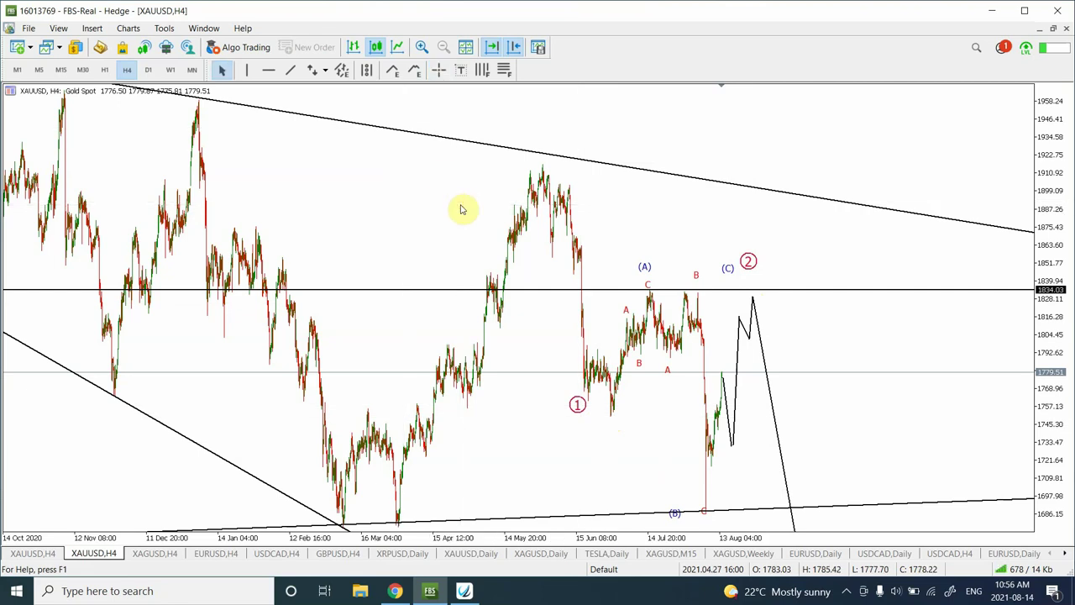
click(149, 71)
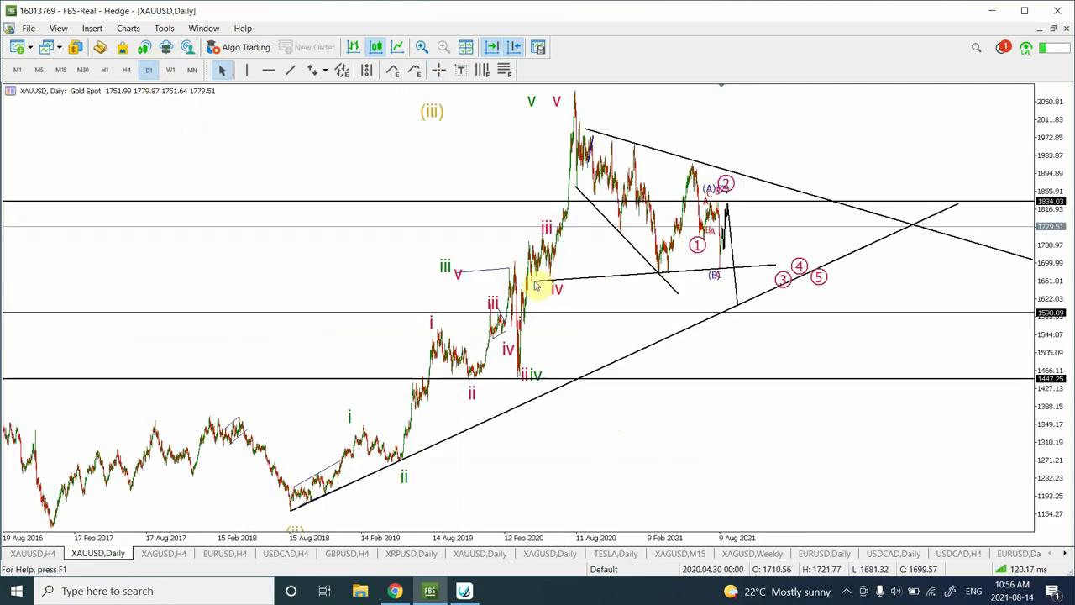
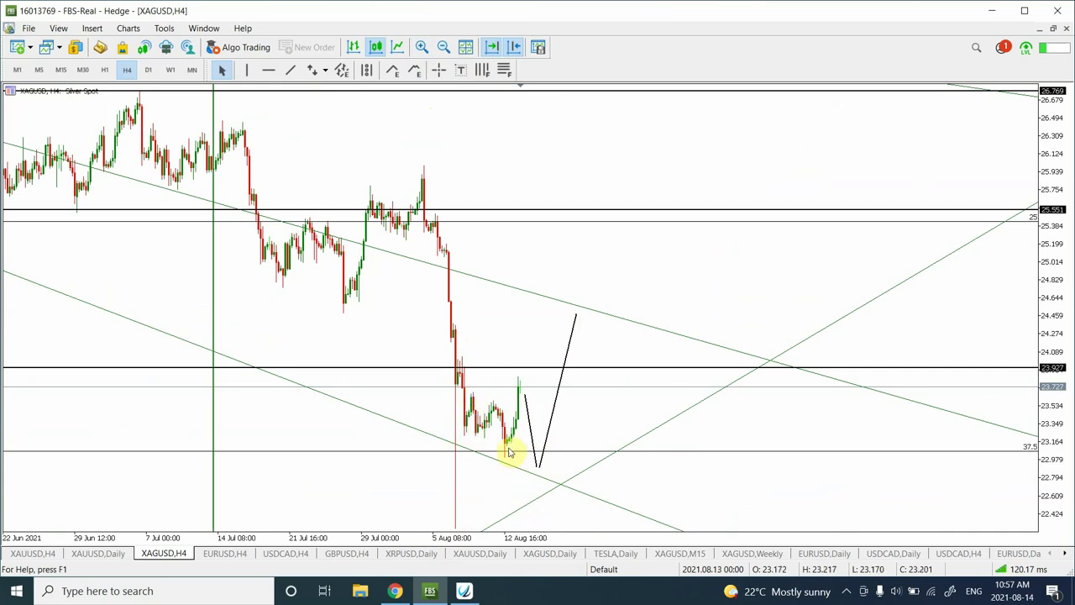
Examine the projected path on the XAGUSD H4 chart over a wider time range
mouse_move(521, 387)
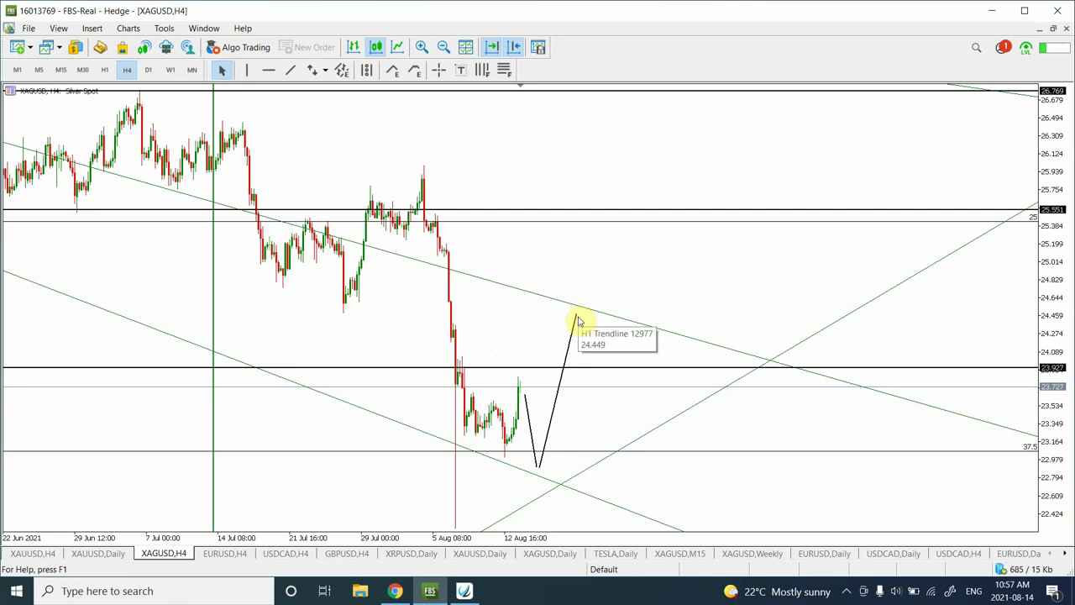
click(443, 48)
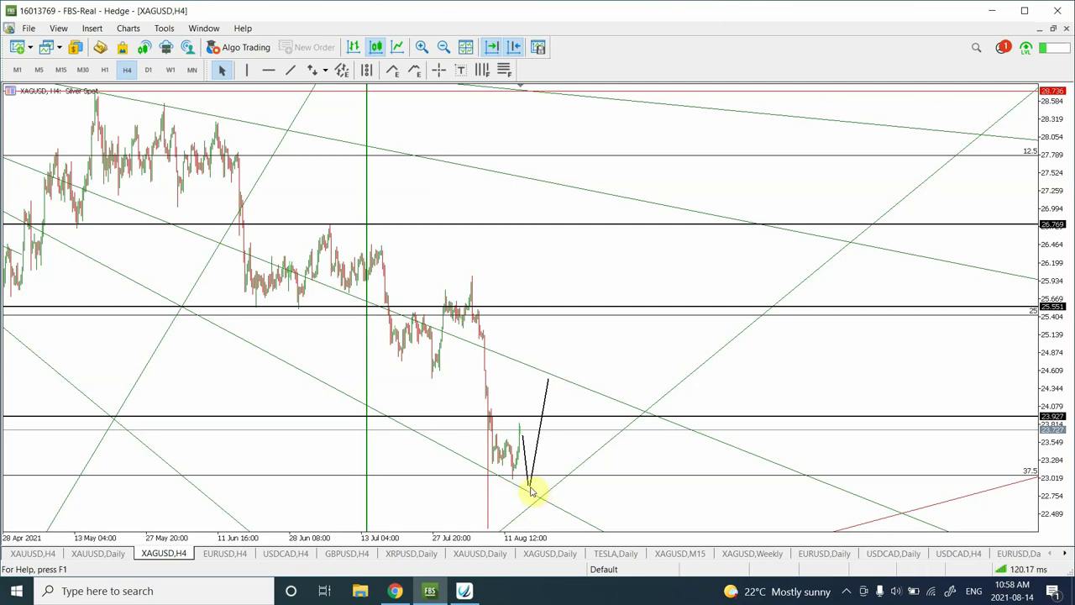
Add horizontal support lines at about 1.17045 and 1.17496 to the EURUSD H4 chart
click(225, 554)
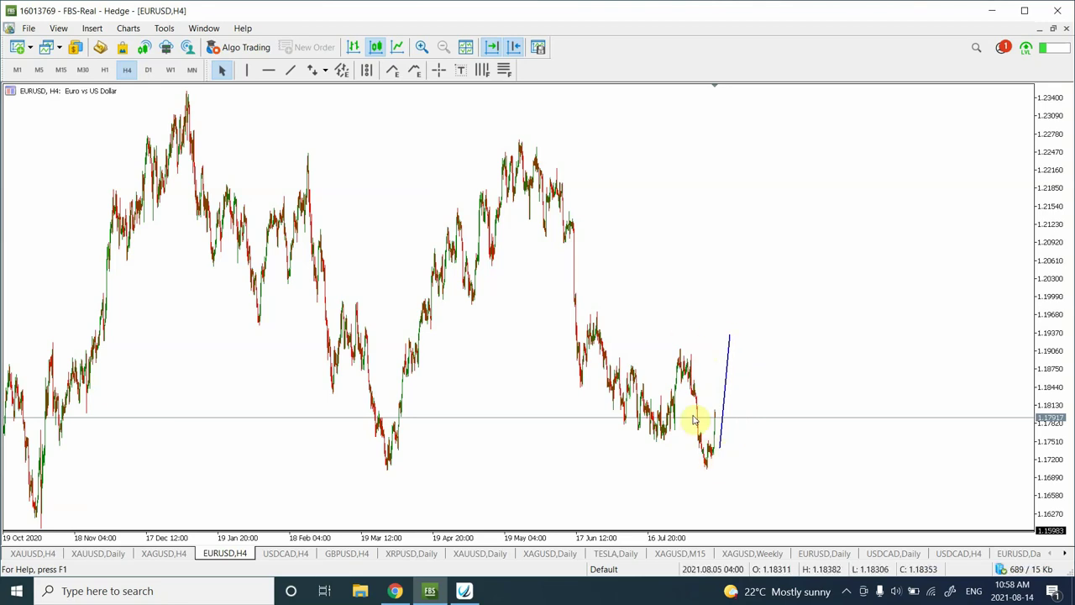
click(267, 71)
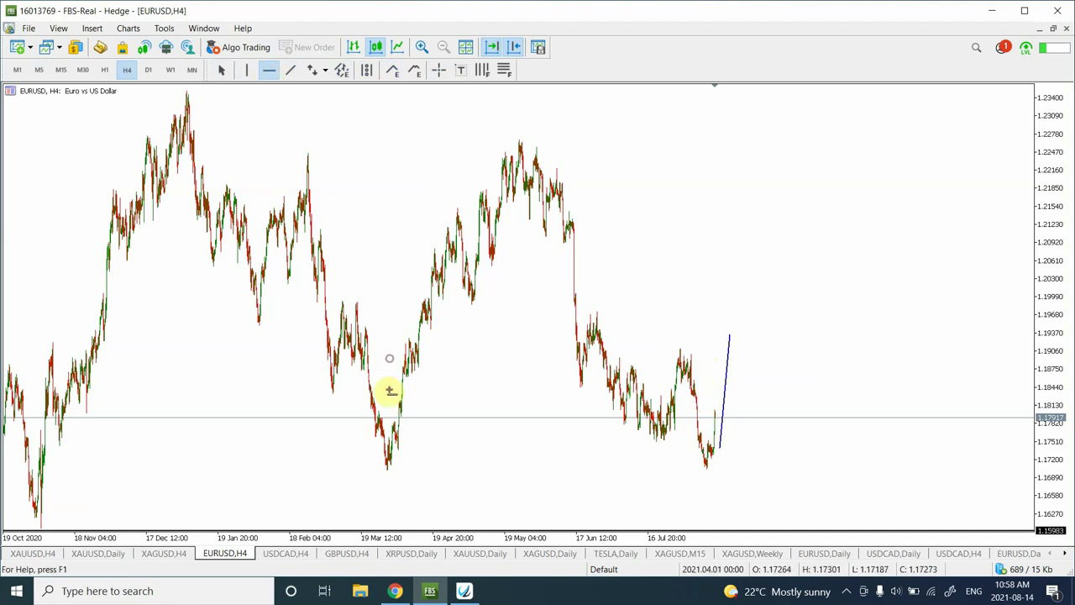
drag(393, 405, 415, 470)
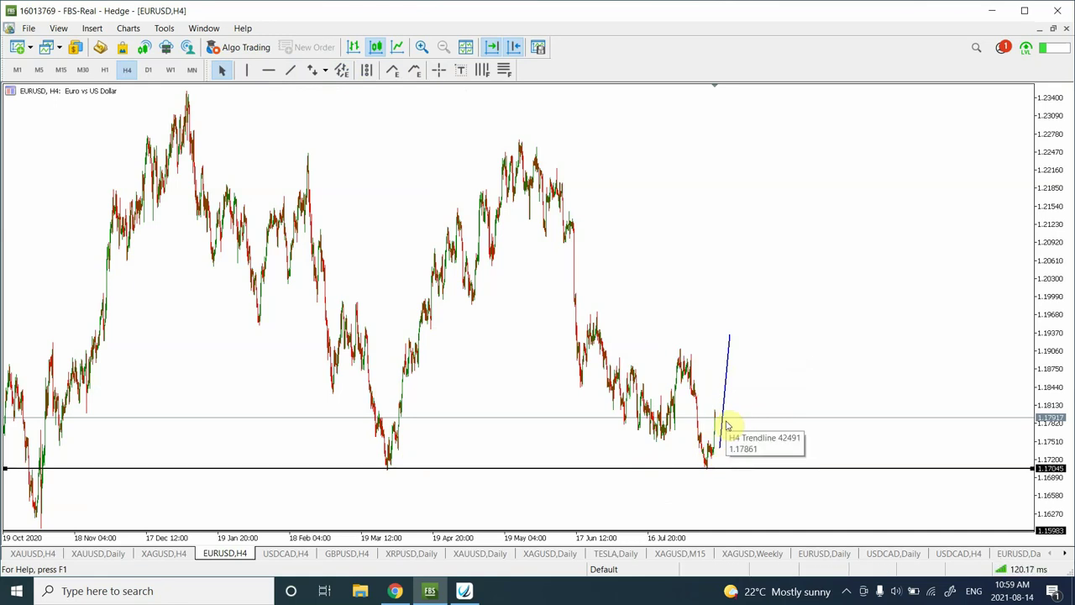
click(270, 72)
drag(539, 399, 545, 443)
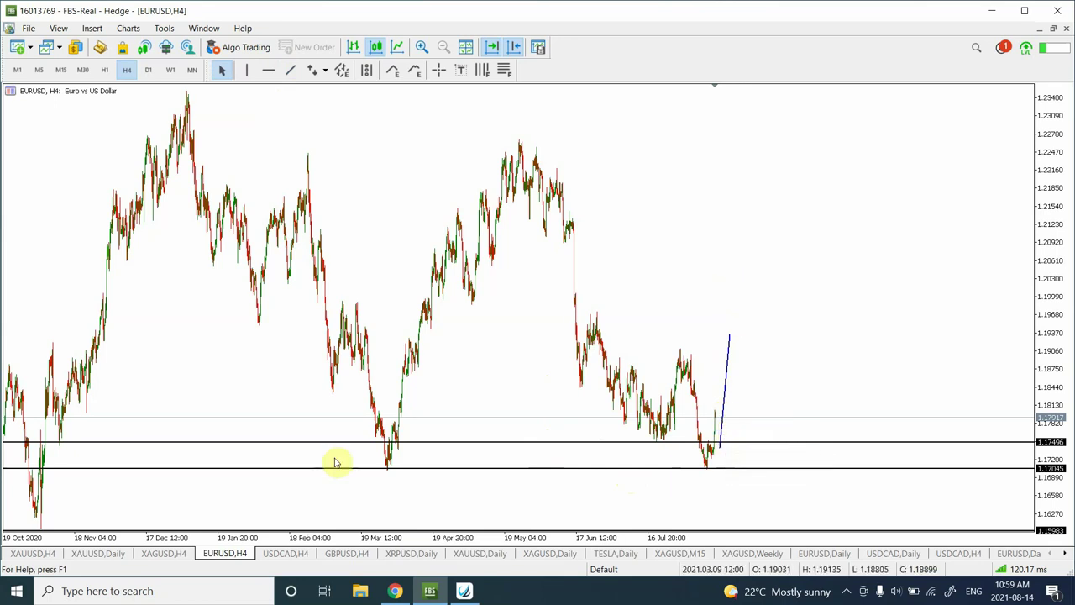
Examine the recent price action and projected decline on the USDCAD H4 chart close up
click(281, 556)
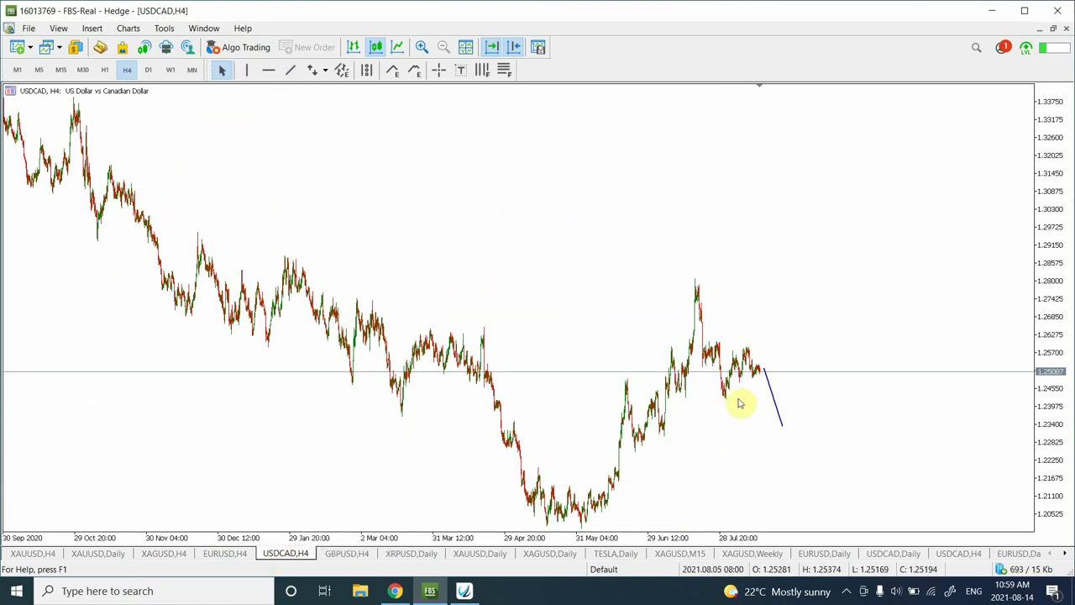
click(420, 49)
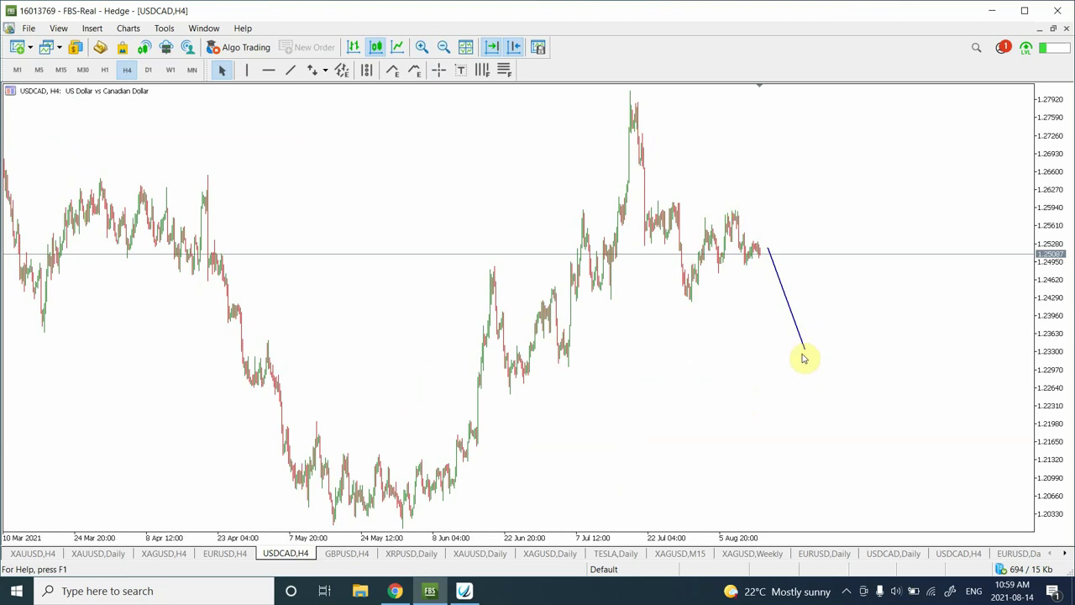
click(266, 72)
drag(431, 317, 453, 368)
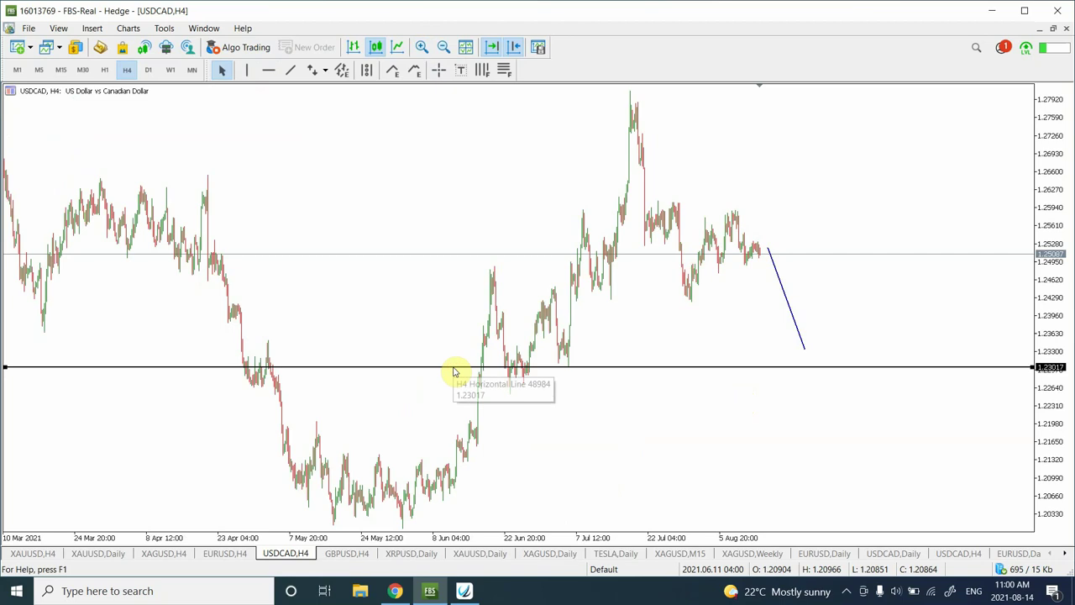
key(BackSpace)
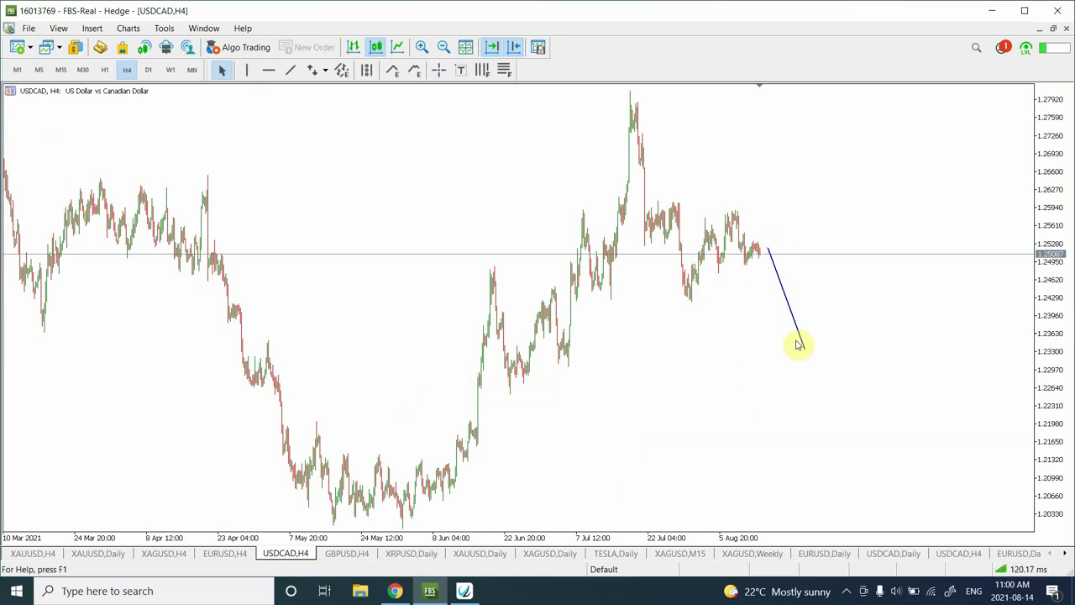
Examine the GBPUSD H4 projection, and the XRPUSD daily projection both close up and over its full history
click(351, 556)
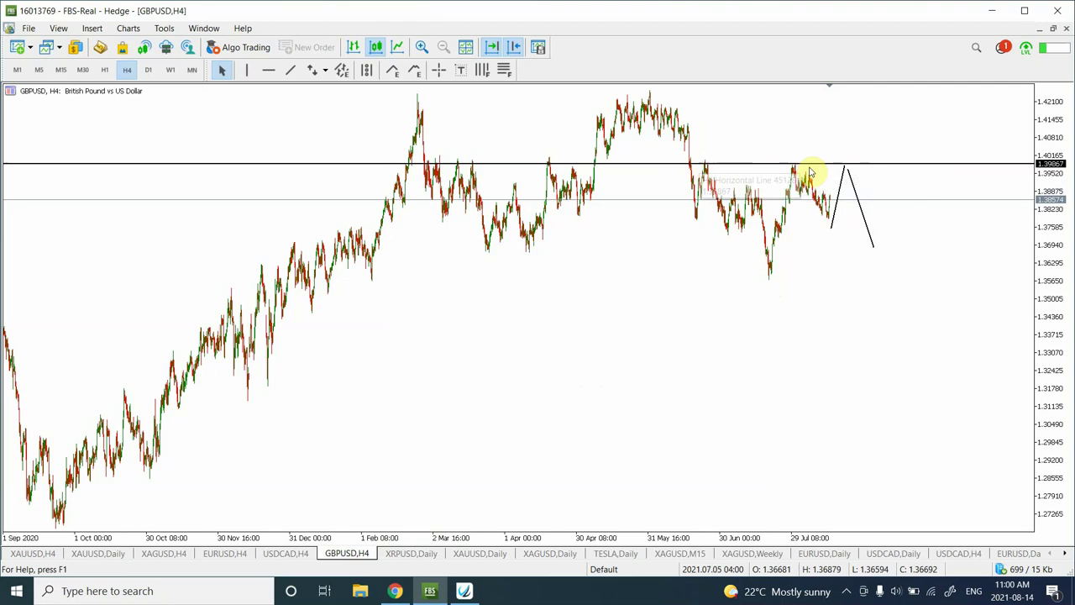
click(413, 555)
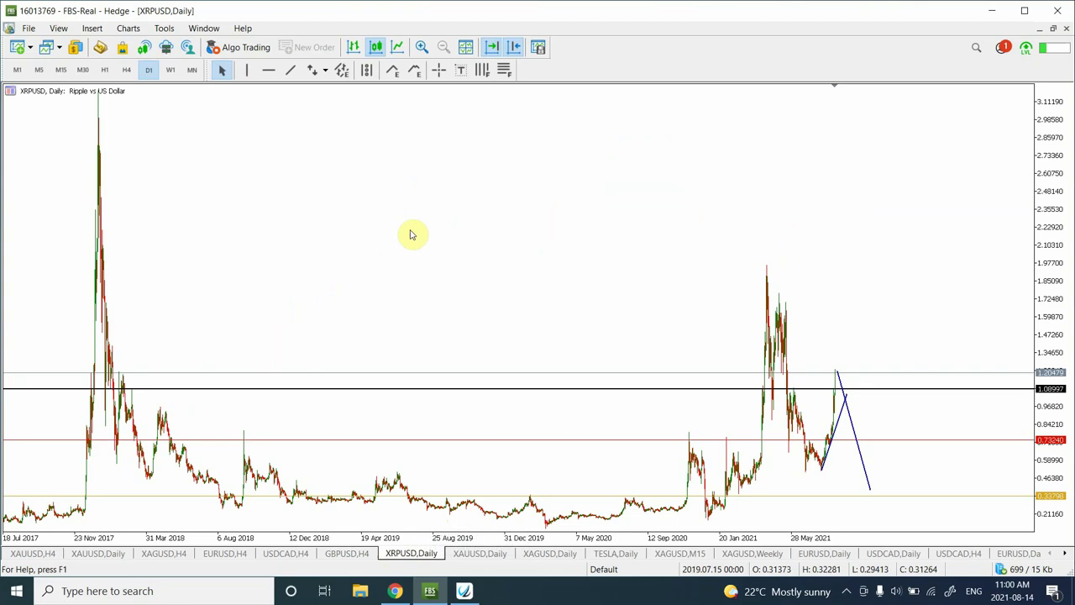
click(422, 46)
click(423, 46)
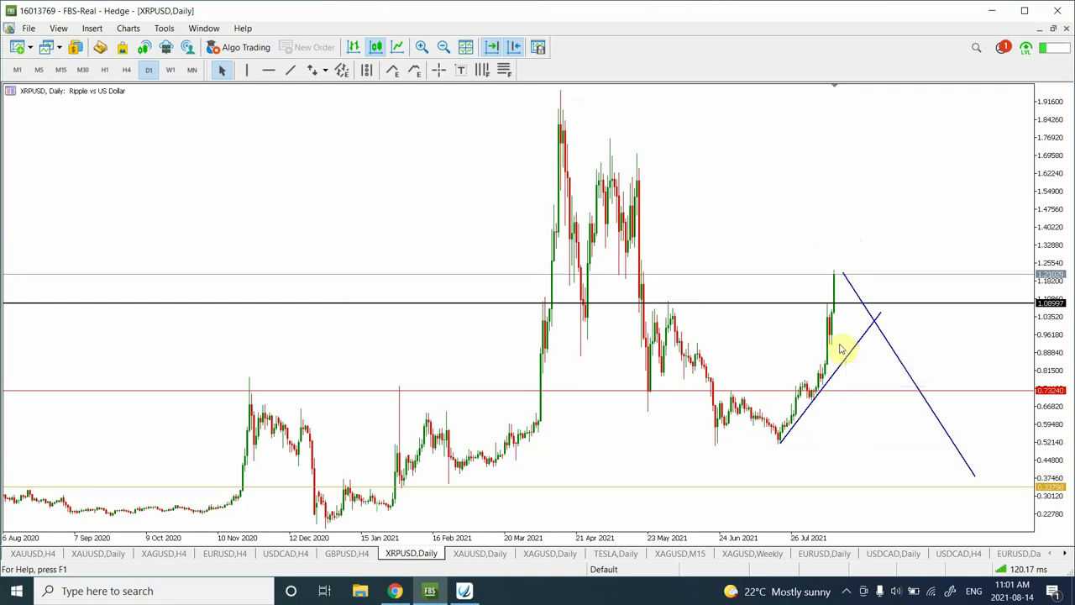
click(445, 48)
click(445, 48)
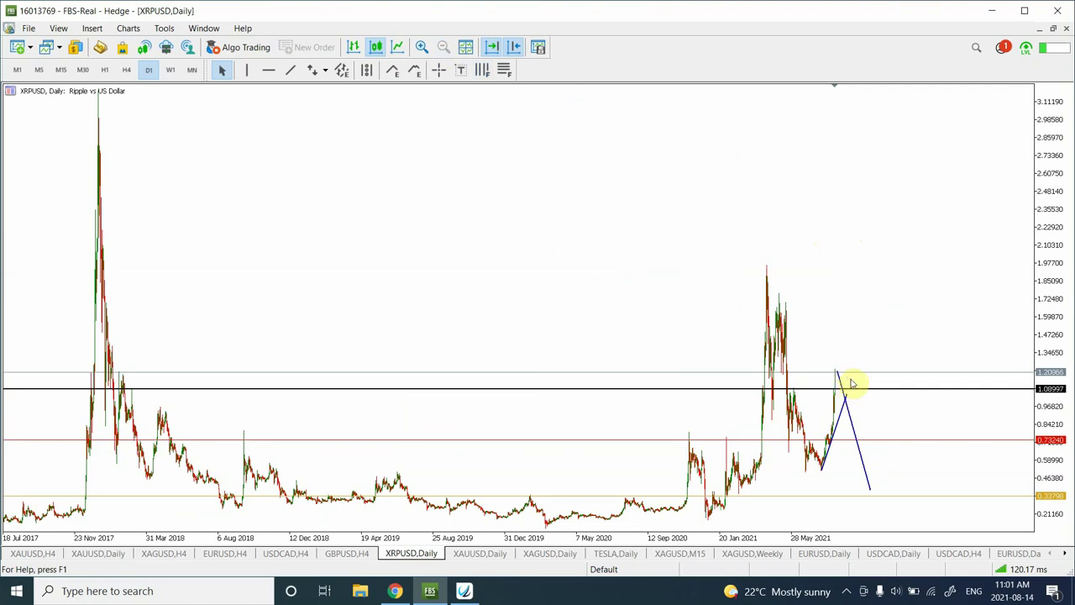
mouse_move(816, 458)
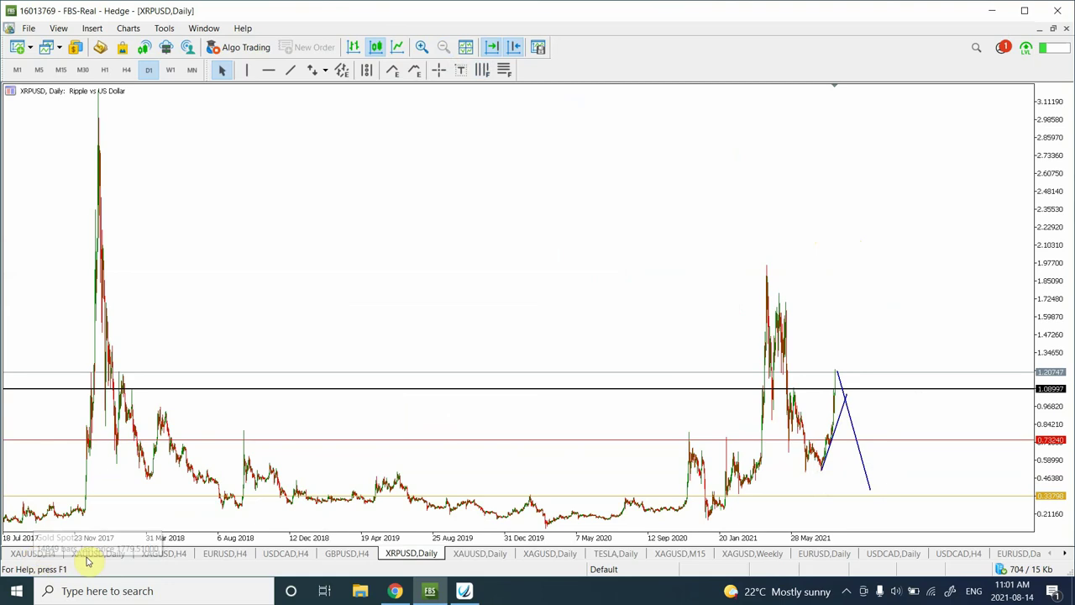
Return to the XAUUSD daily chart and examine its recent wave structure at closer range
click(165, 558)
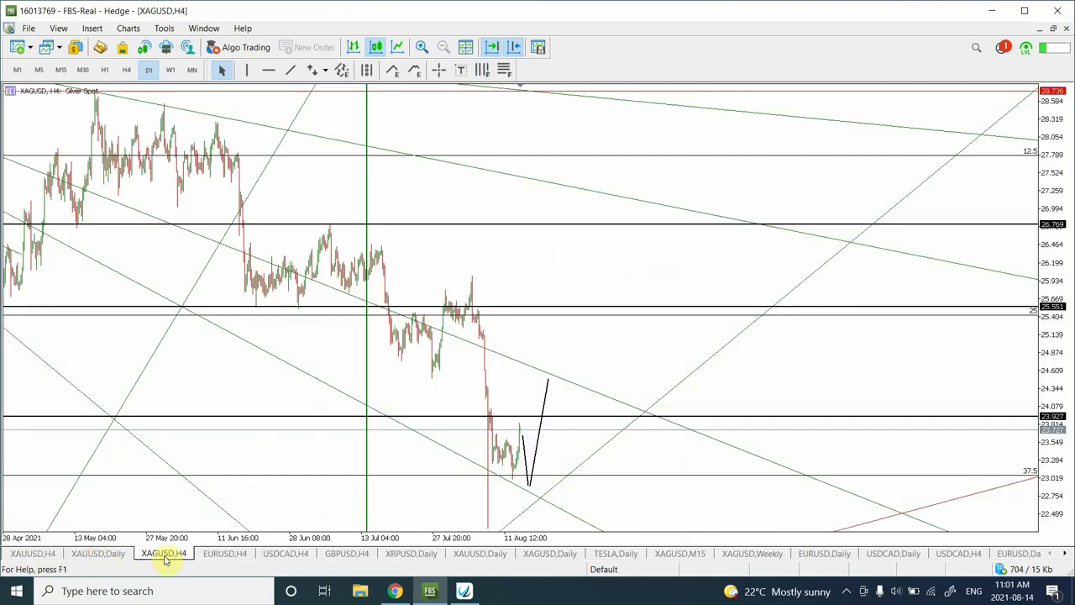
click(116, 558)
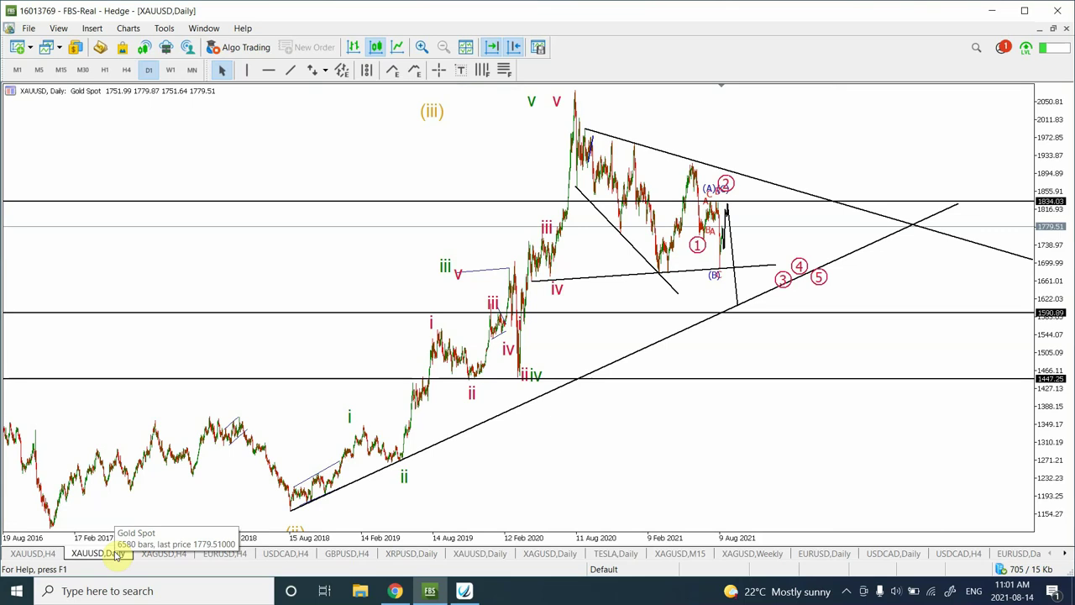
click(425, 48)
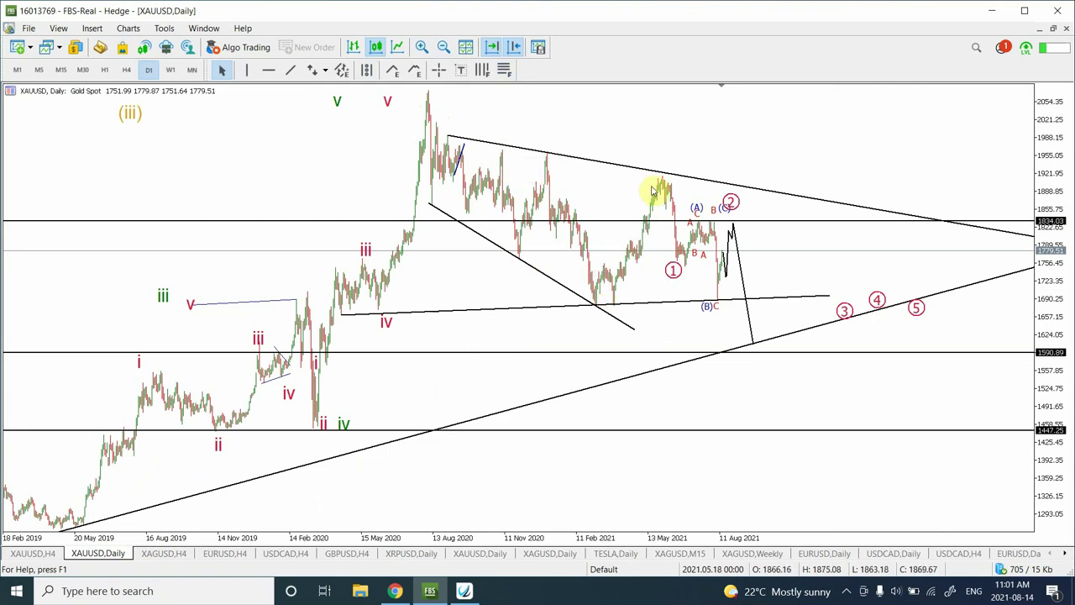
Revisit the XRPUSD daily and XAUUSD H4 charts, ending with a closer look at the XAUUSD daily chart's latest waves
click(398, 554)
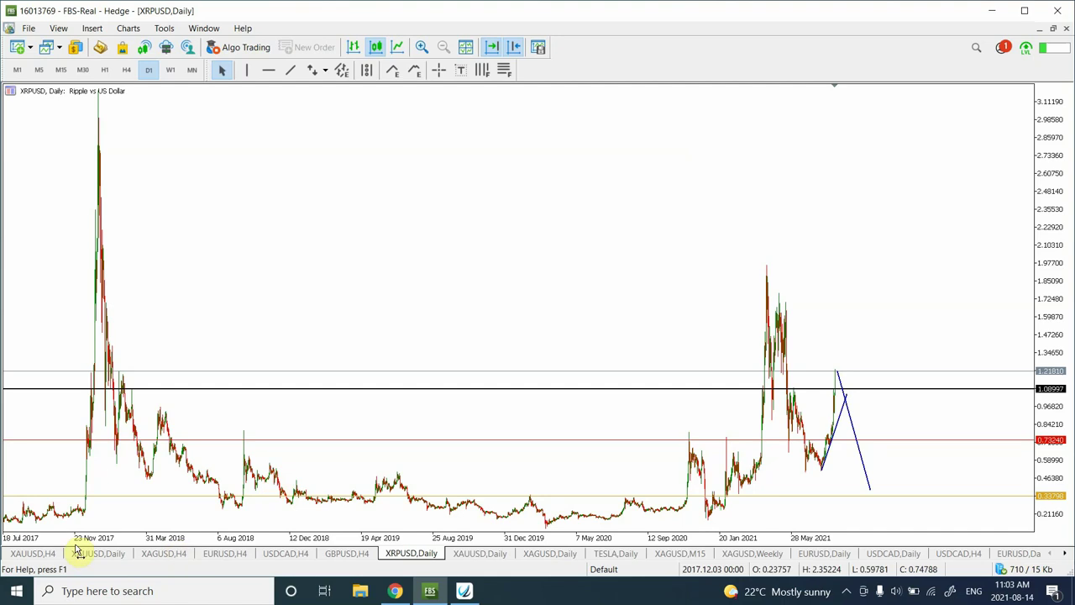
click(51, 558)
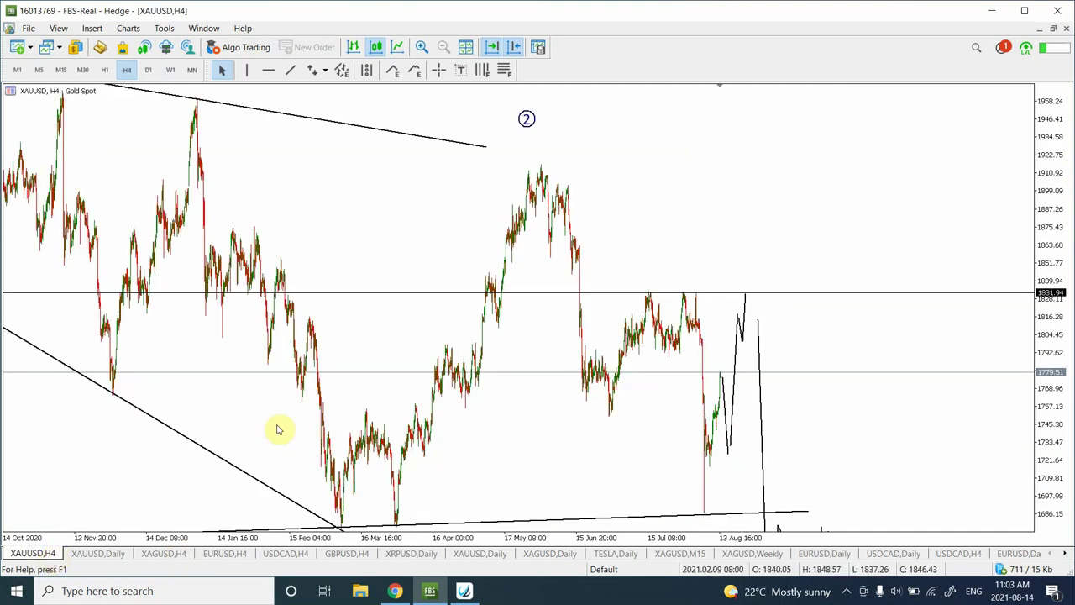
click(100, 548)
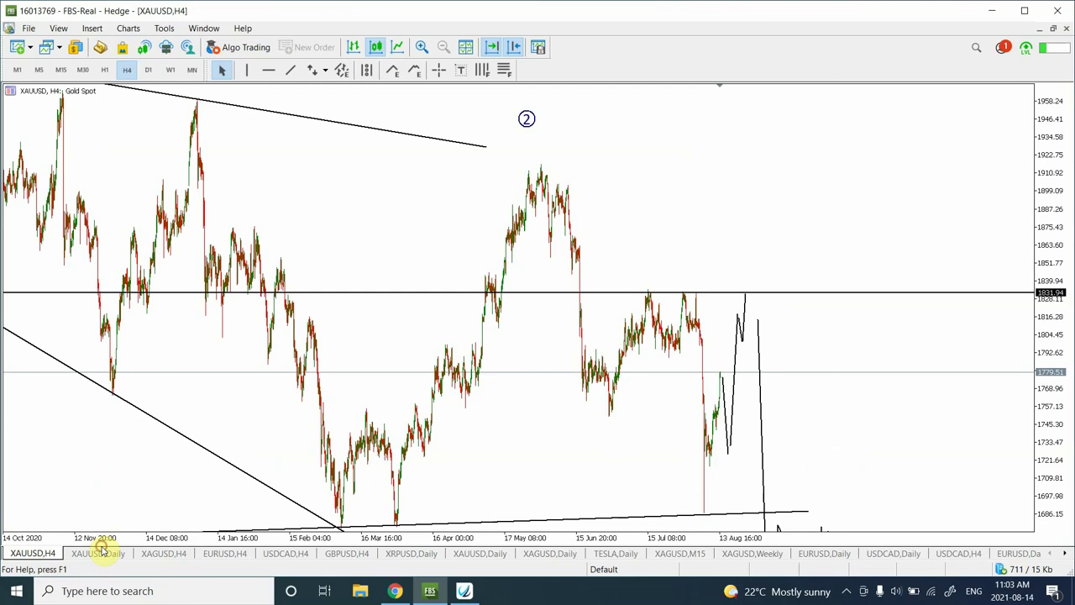
click(100, 552)
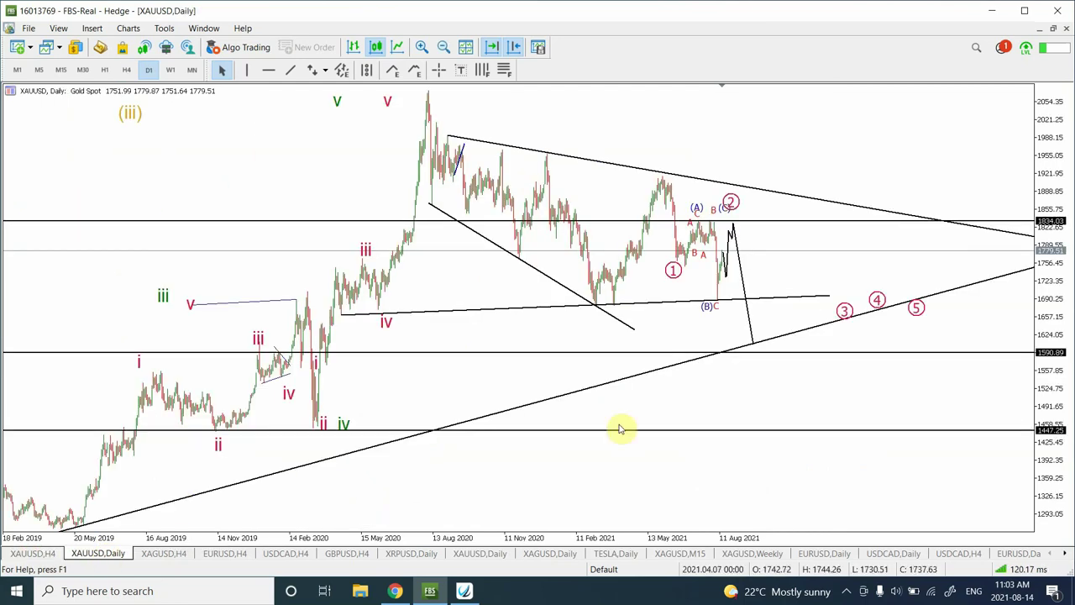
click(422, 47)
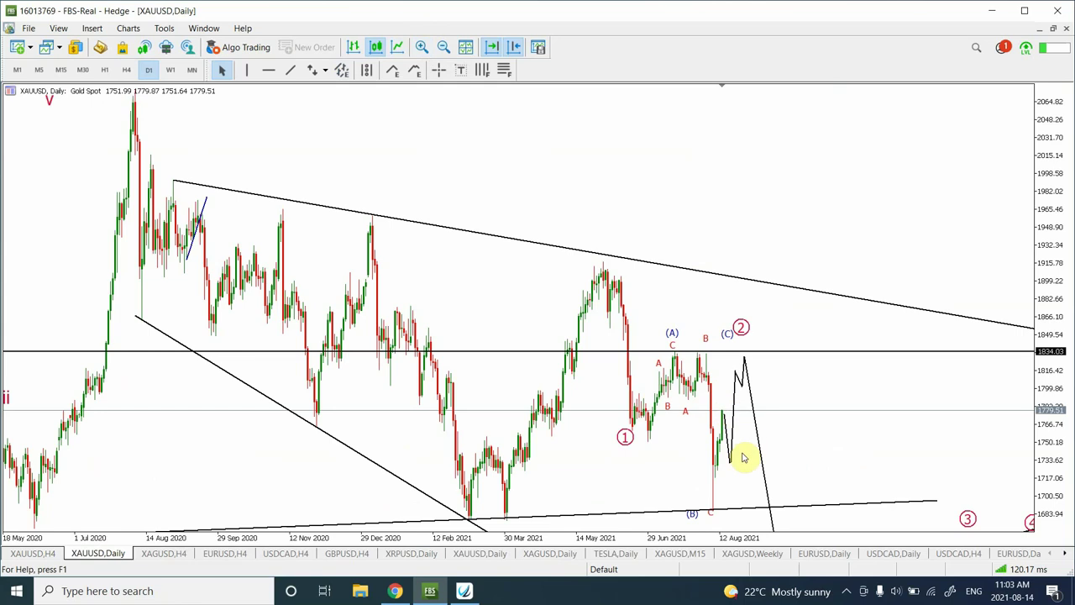